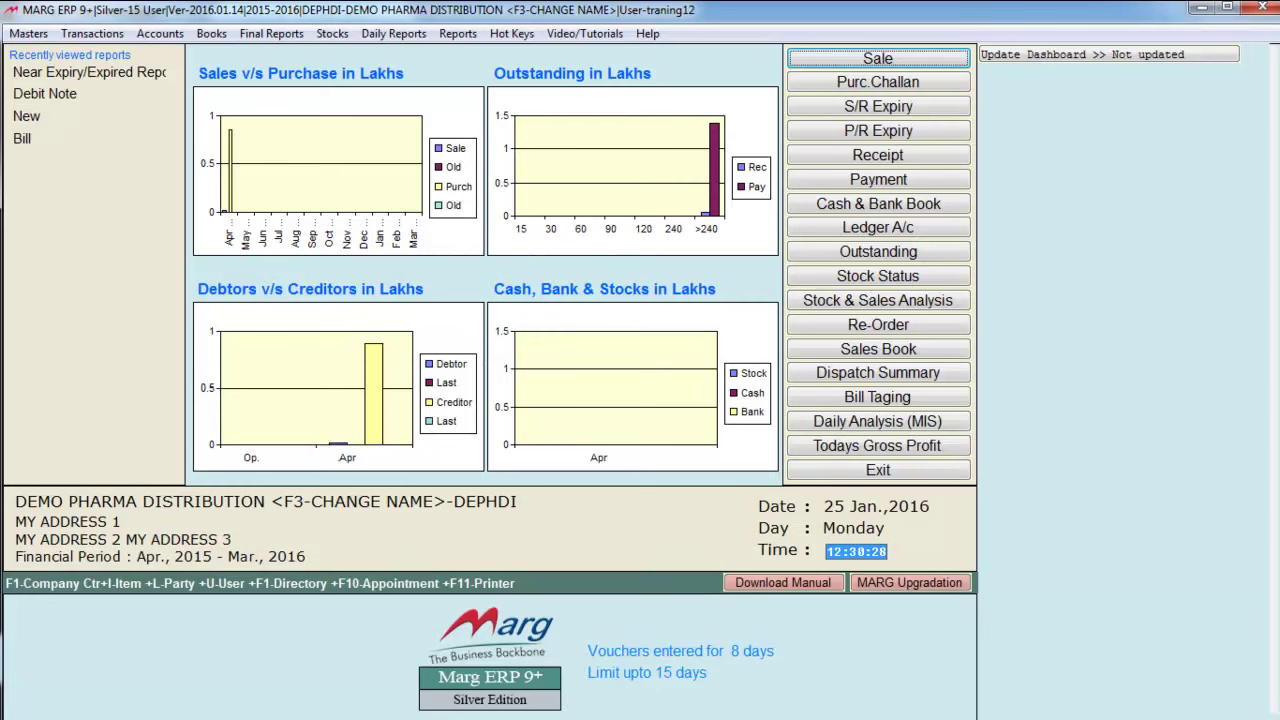
Open a new TDS Journal voucher under the accounts voucher entries.
key(alt+a)
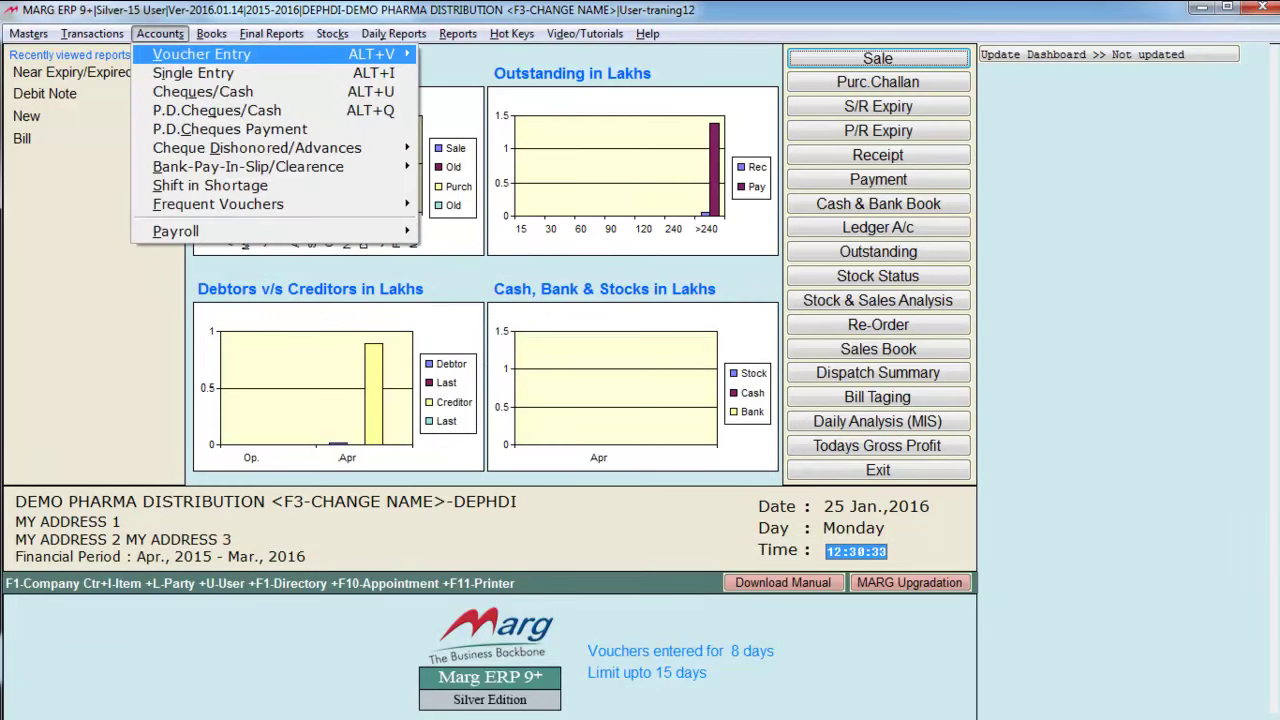
key(Right)
key(Up)
key(Up)
key(Up)
key(Up)
key(Up)
key(Right)
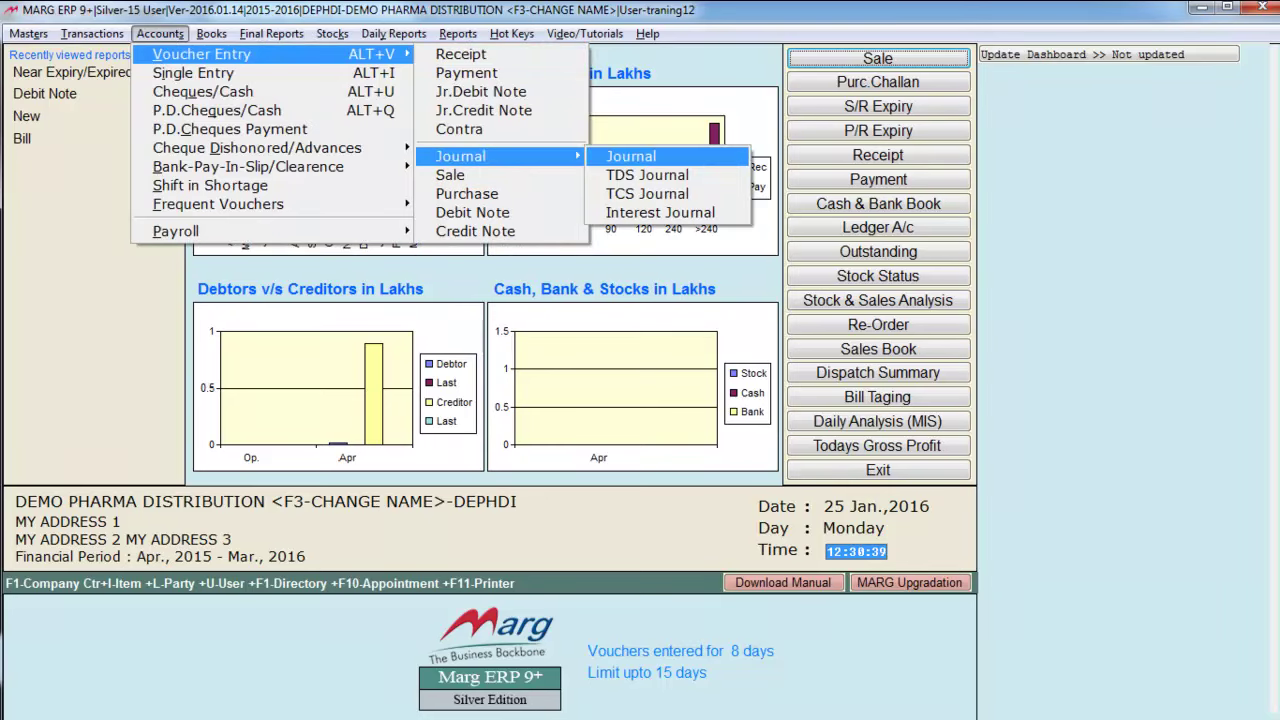
key(Down)
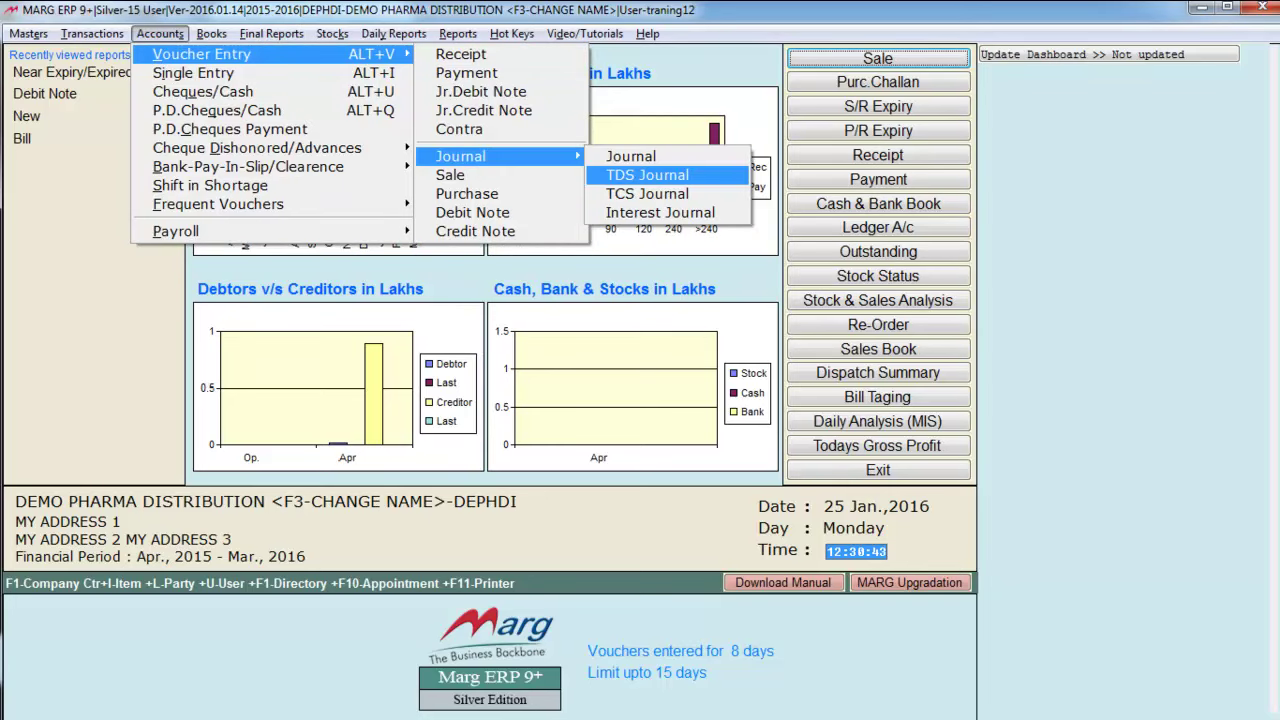
key(Return)
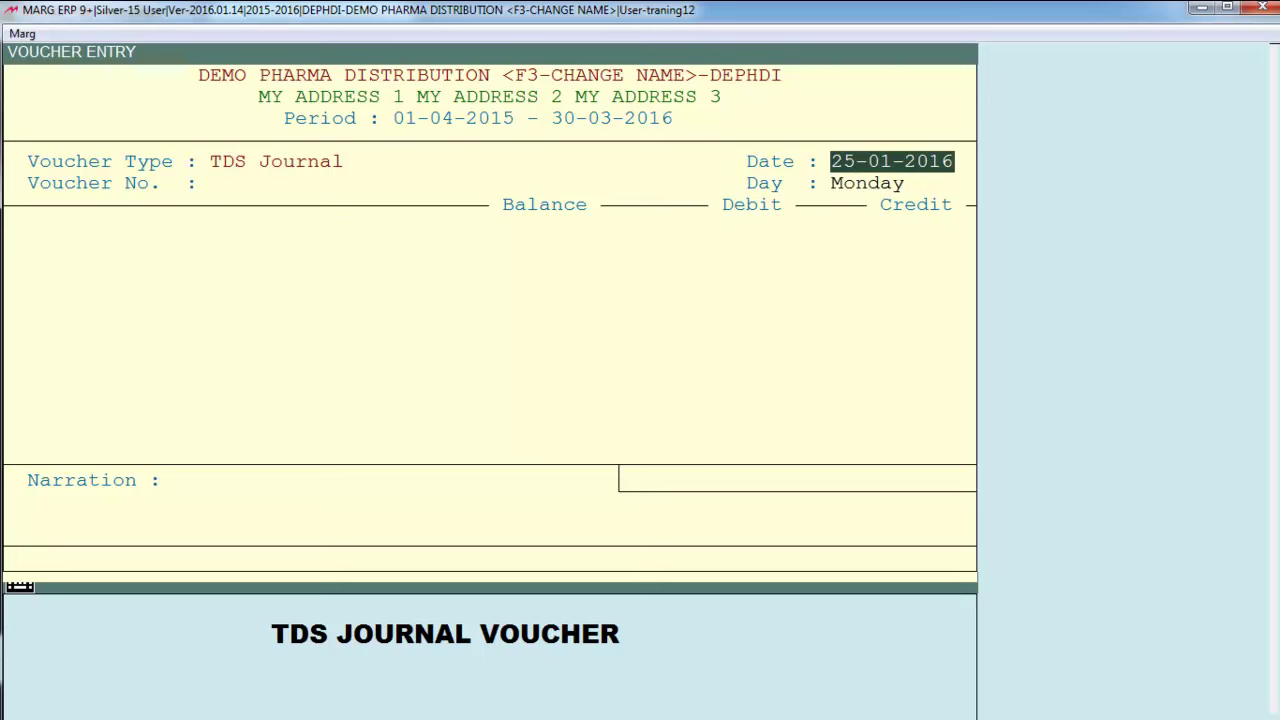
Keep the voucher date 25-01-2016, set the voucher number to 001 and credit T.D.S. PAYABLE A/C.
key(Return)
text(001)
key(Return)
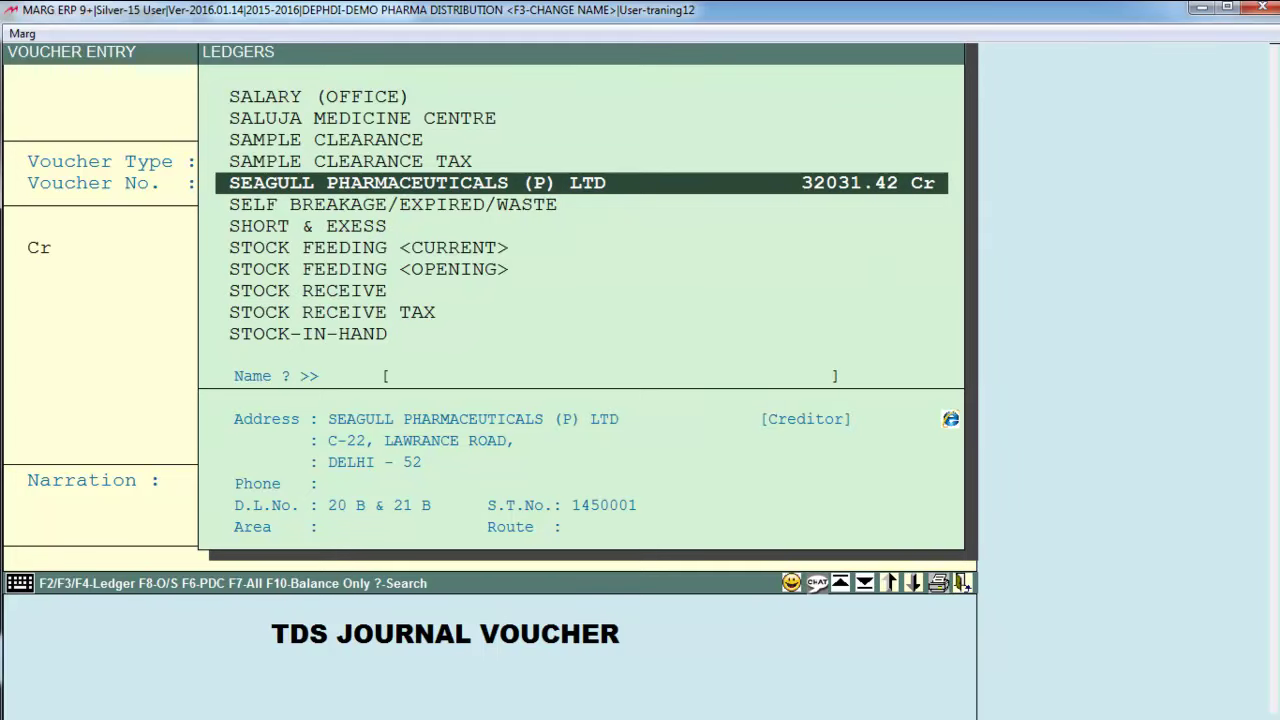
text(TS)
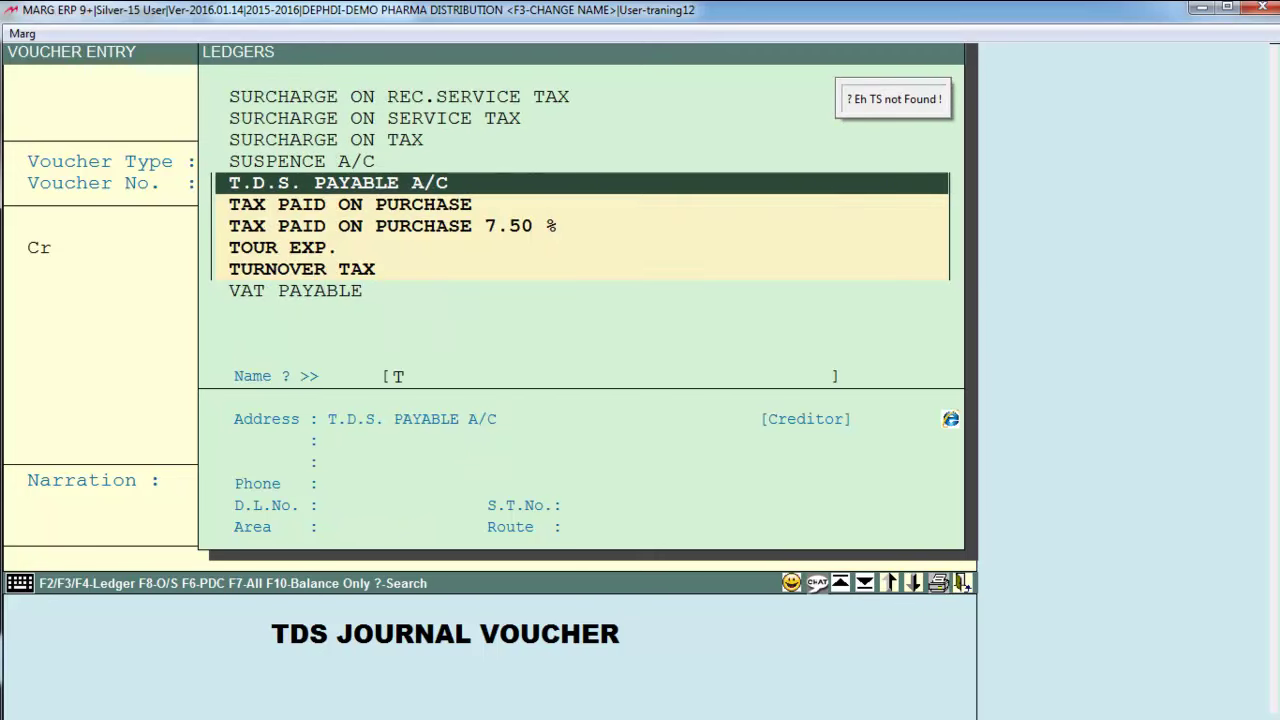
key(Return)
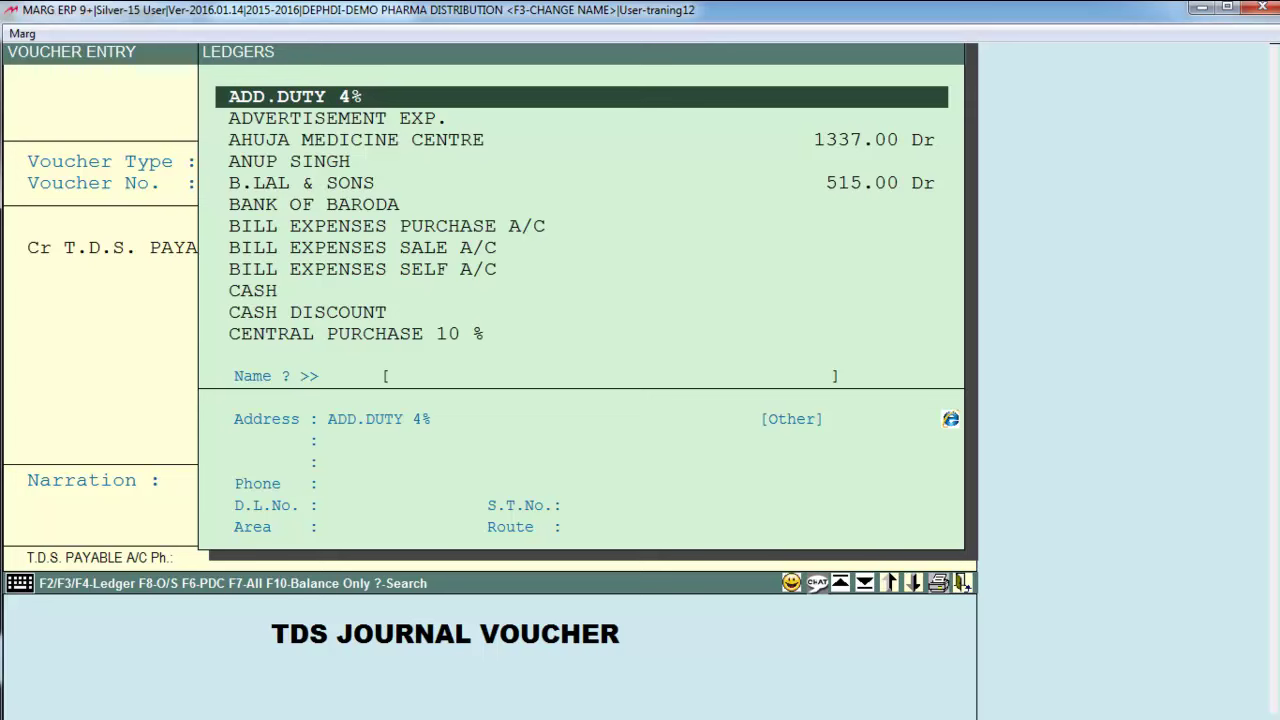
Choose RENT ON BUILDING as the ledger for the TDS details and enter "rent" as the nature of payment, leaving PAN/GIR No. blank.
text(RE)
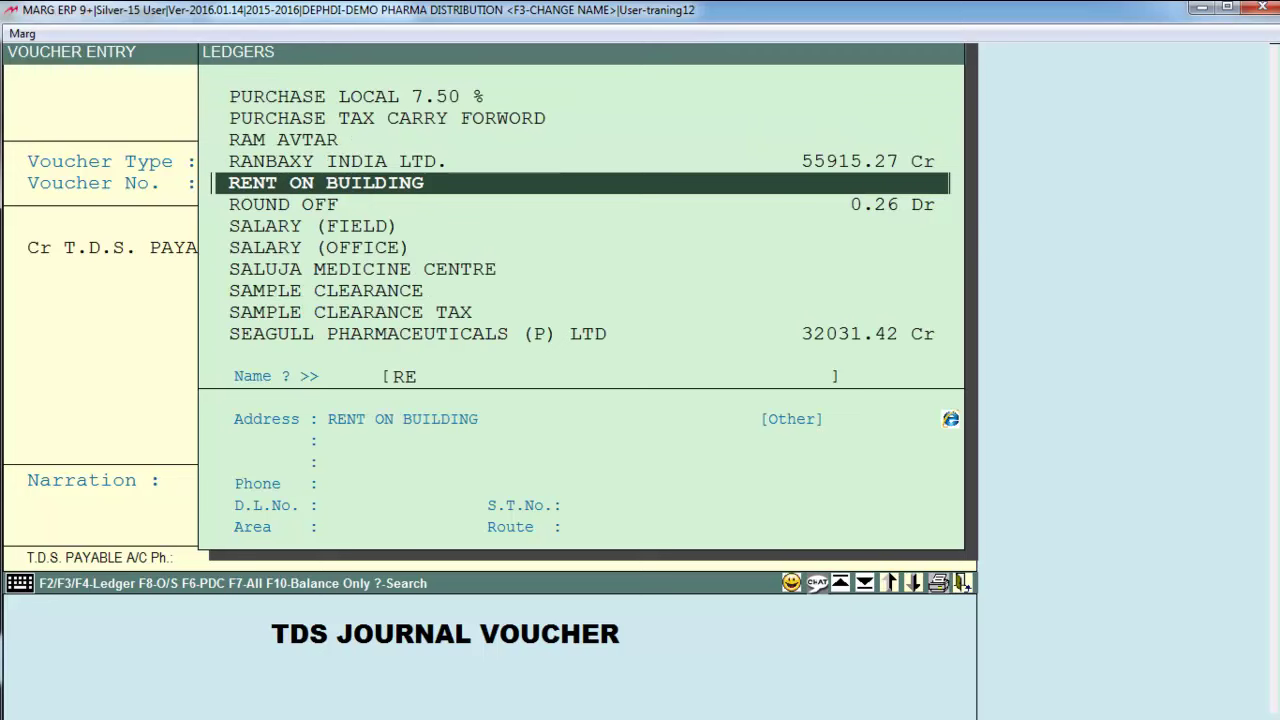
key(Return)
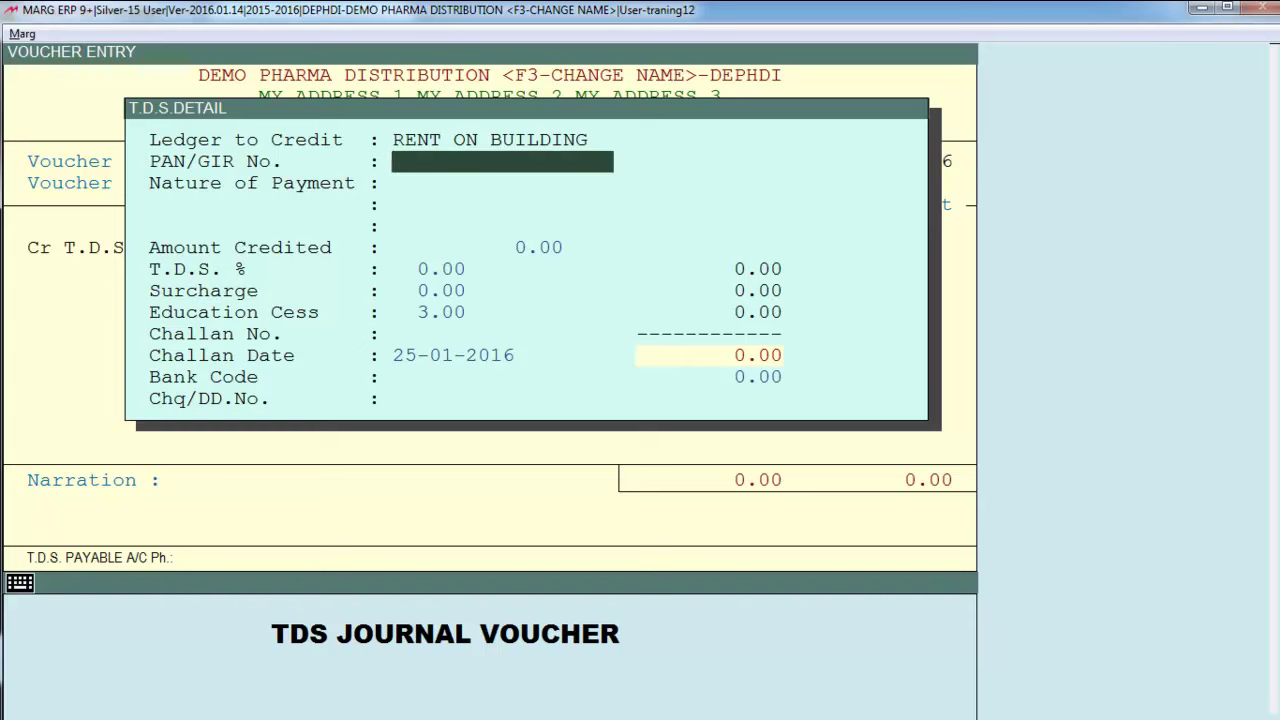
key(Return)
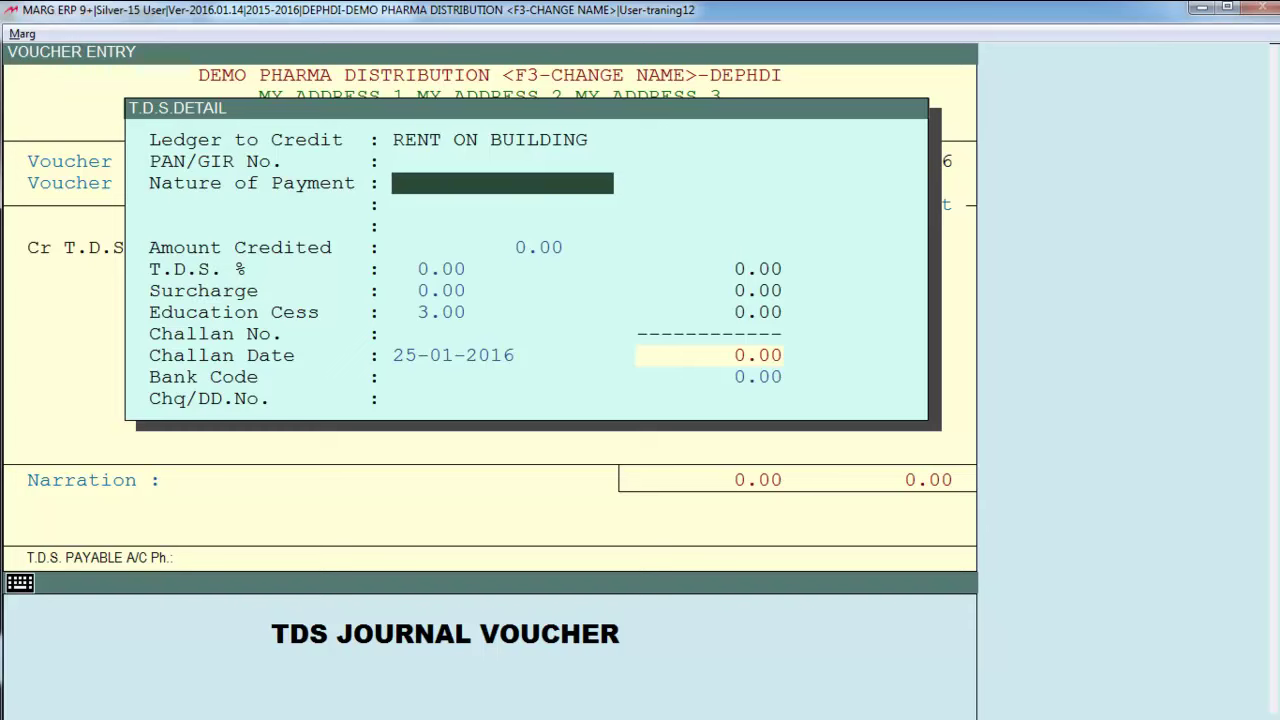
text(rent)
key(Return)
key(Return)
key(Return)
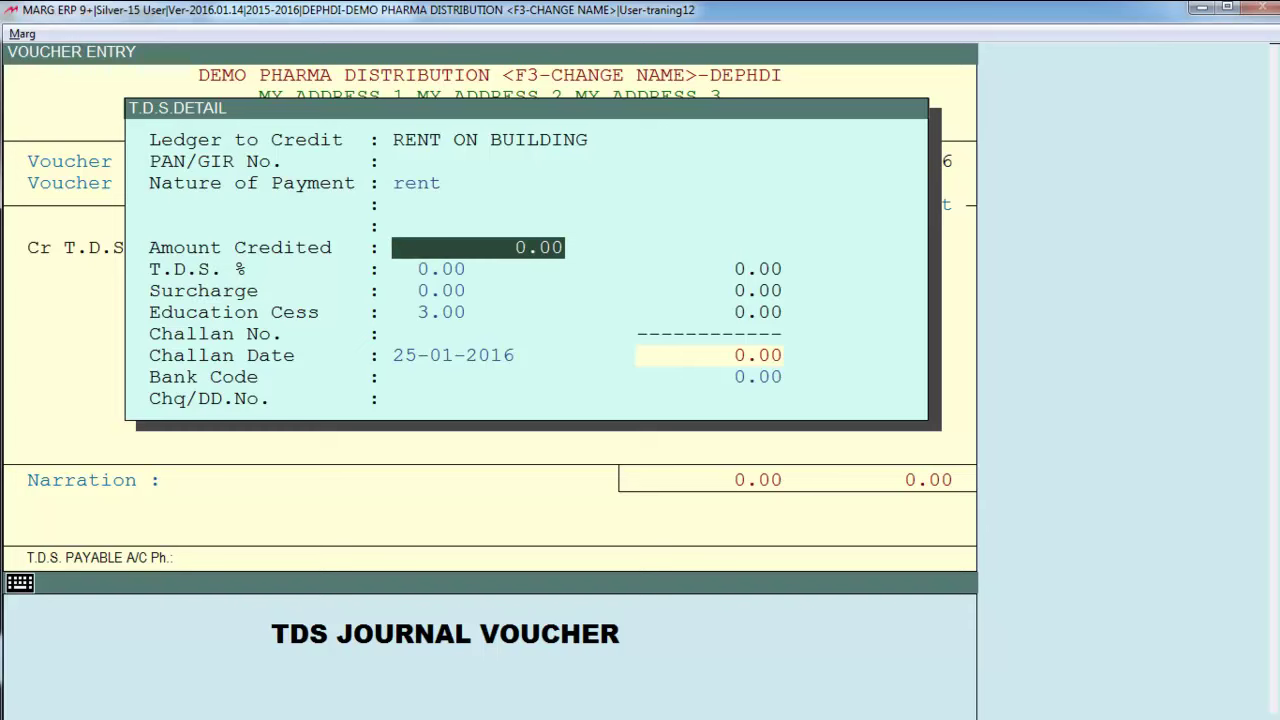
Set the amount credited to 200000 and the education cess to 0, leaving the surcharge at 0.
text(200000)
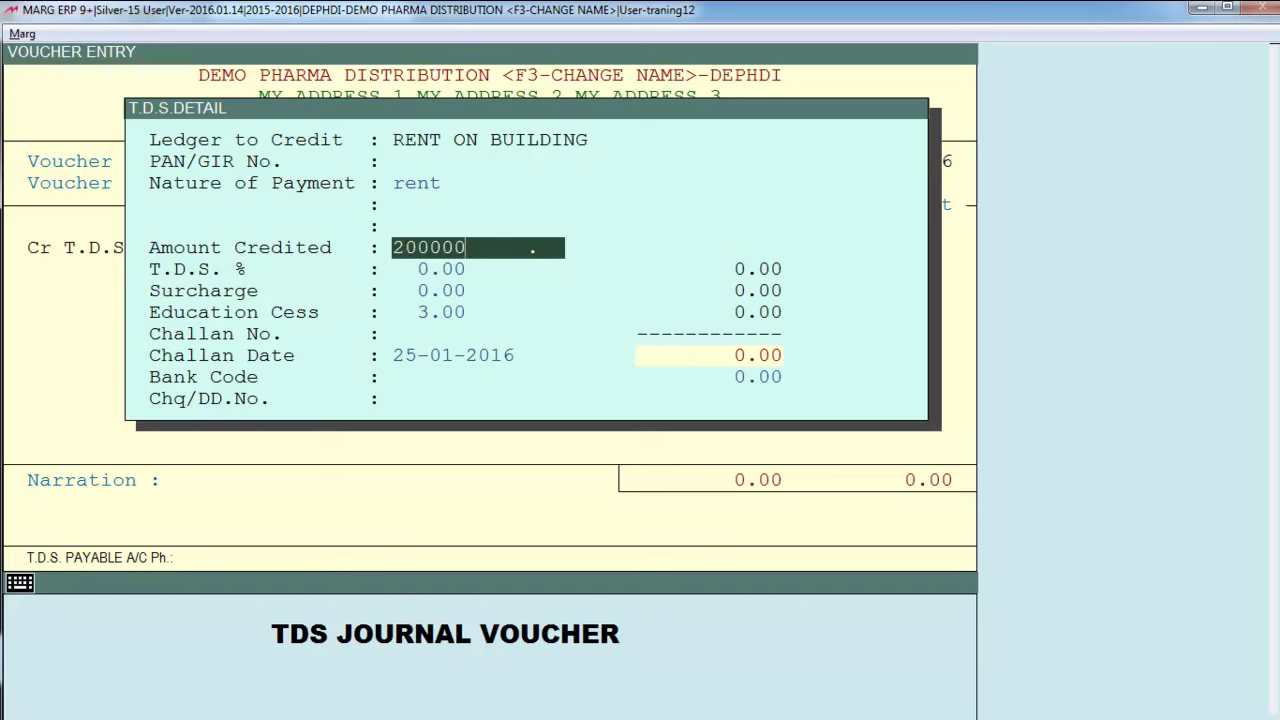
key(Return)
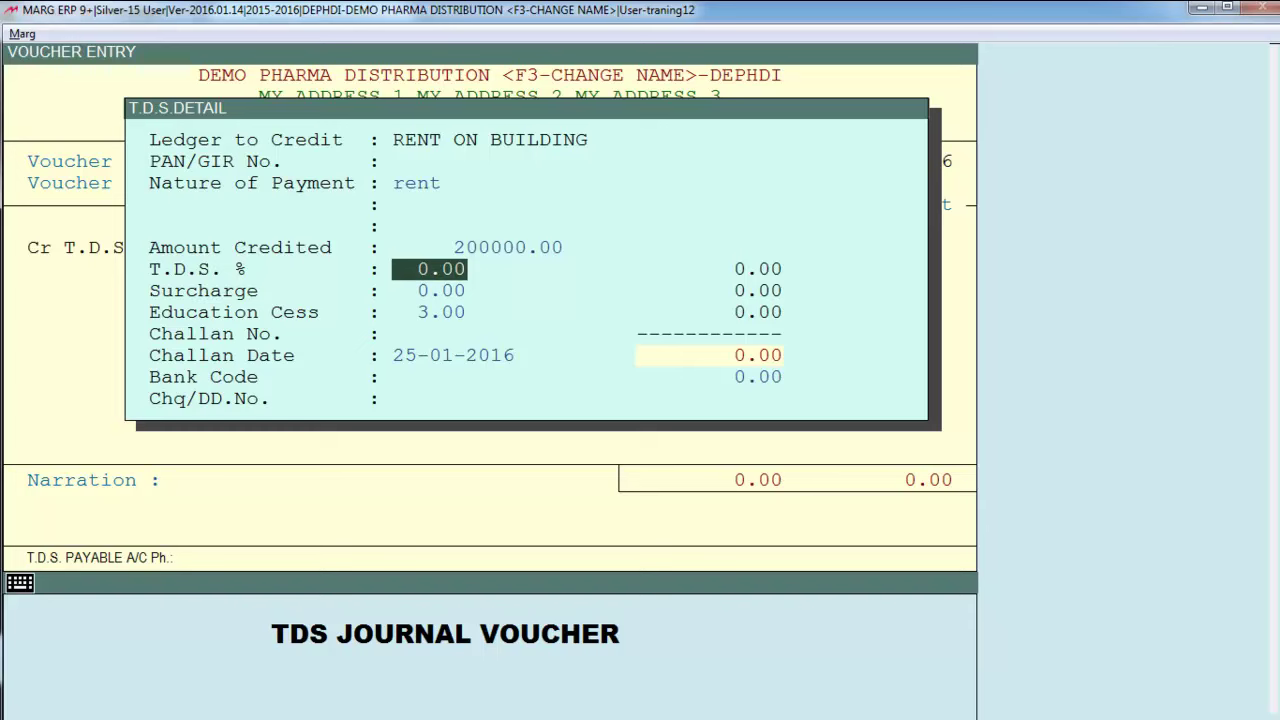
key(Return)
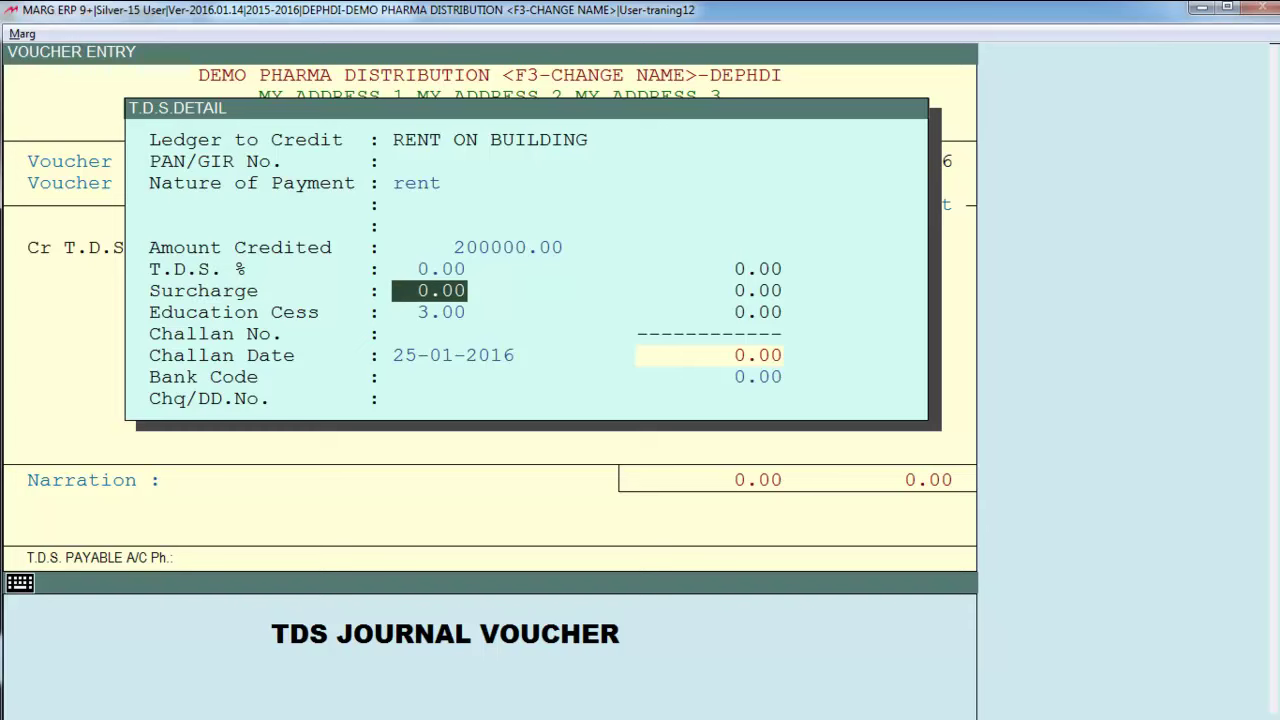
key(Return)
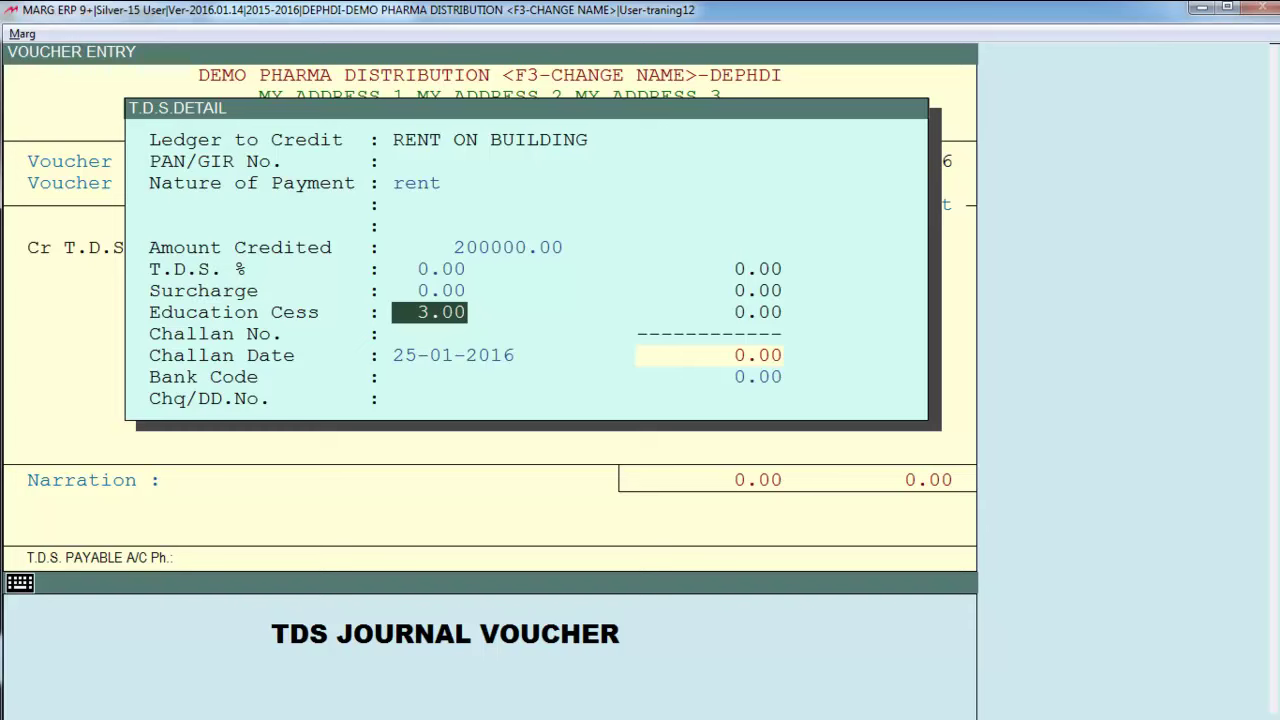
text(0 .)
key(Return)
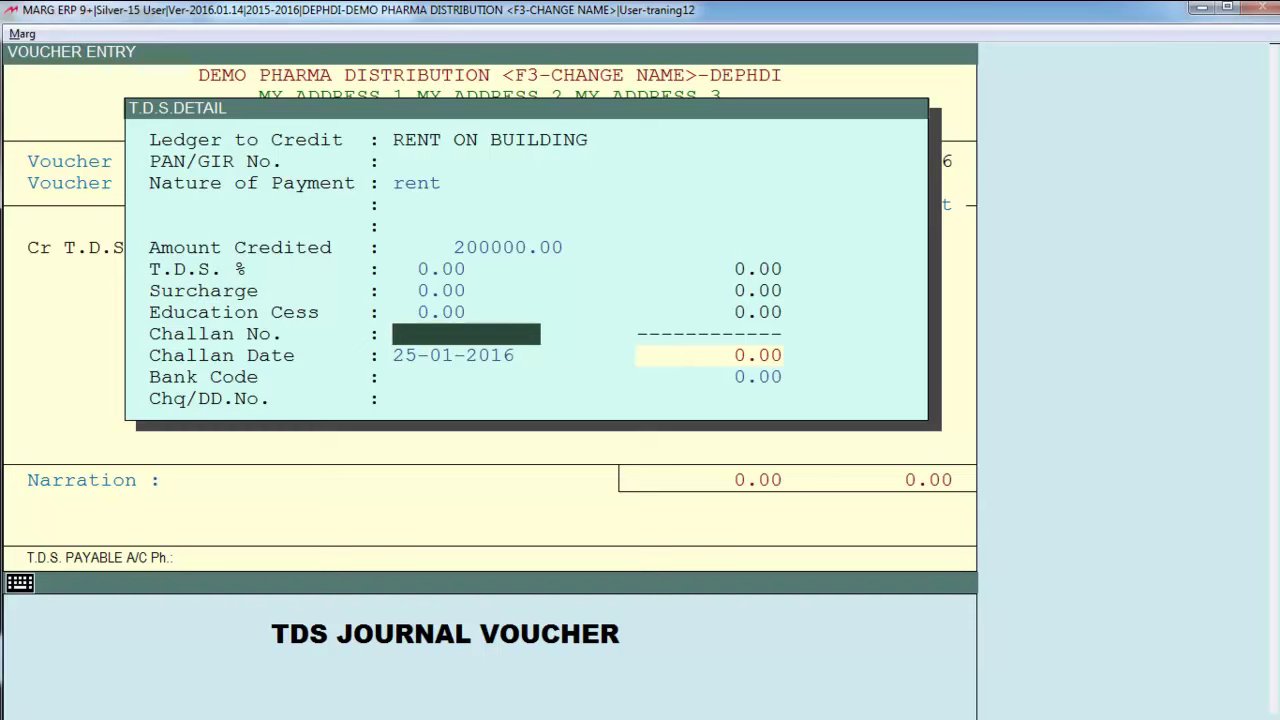
Set the T.D.S. rate to 10%, keep the challan date 25-01-2016 and accept the TDS details with 20000.00 as the amount.
click(453, 355)
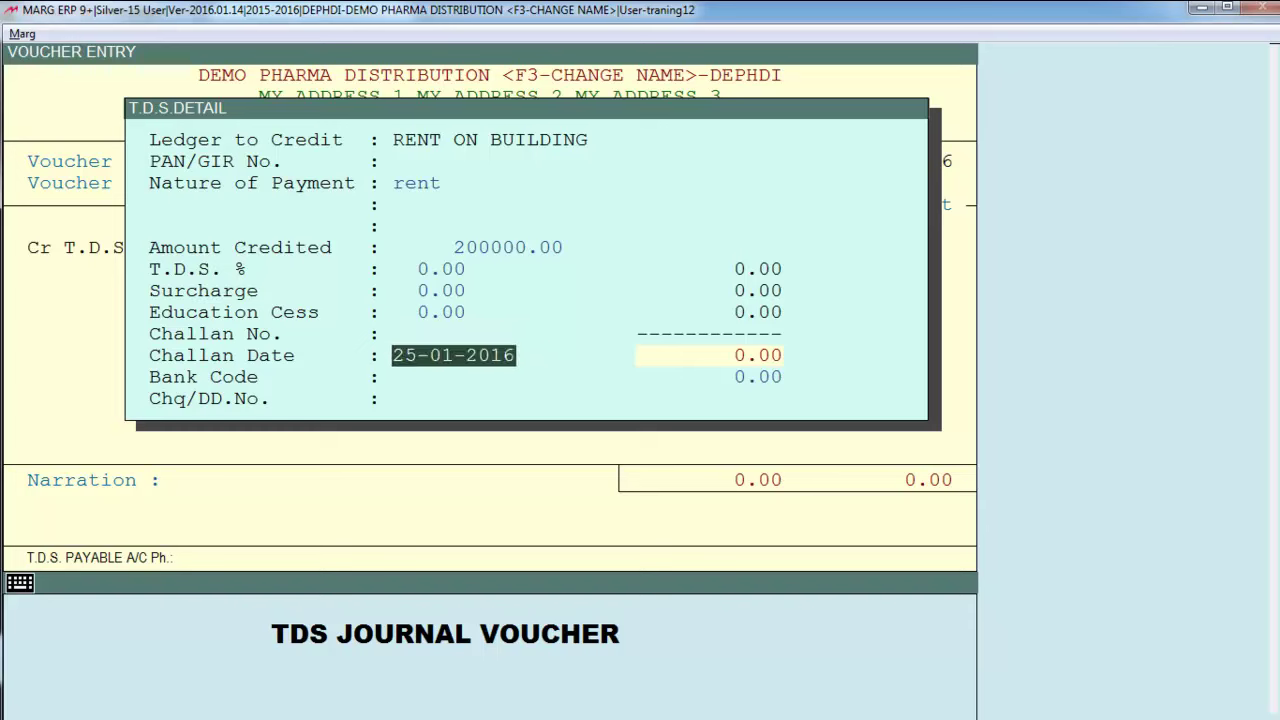
key(Return)
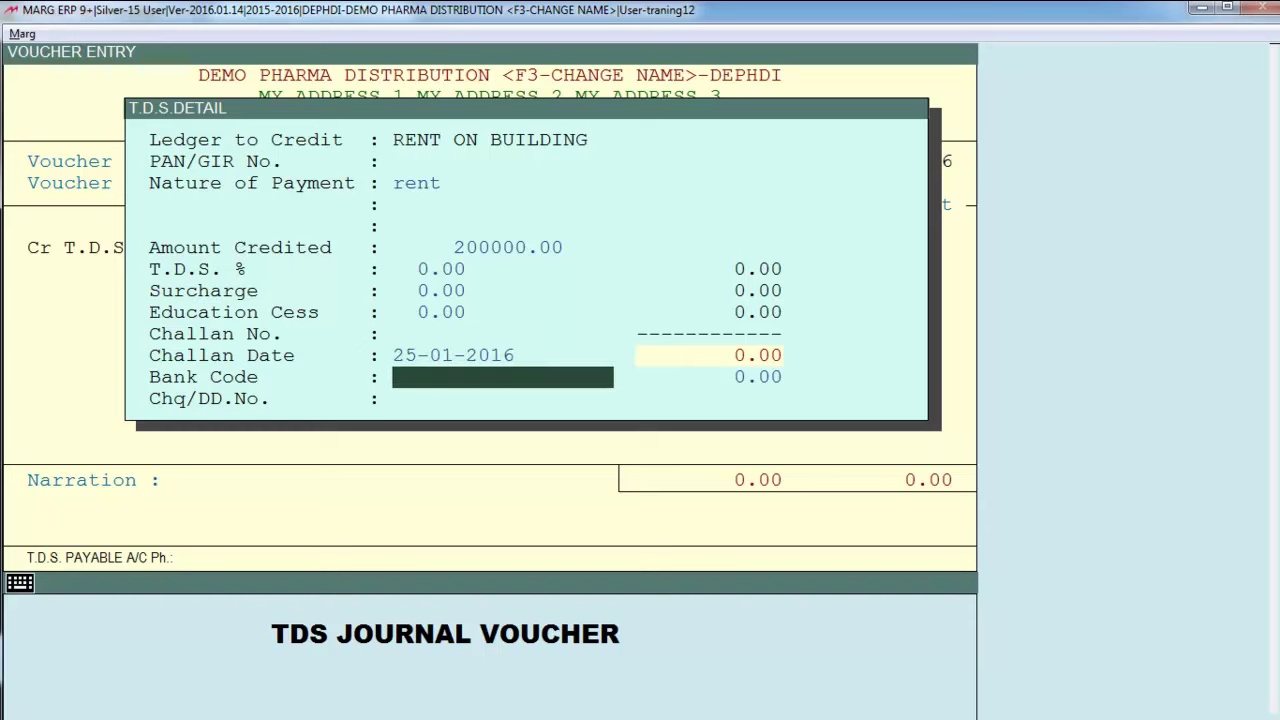
key(Return)
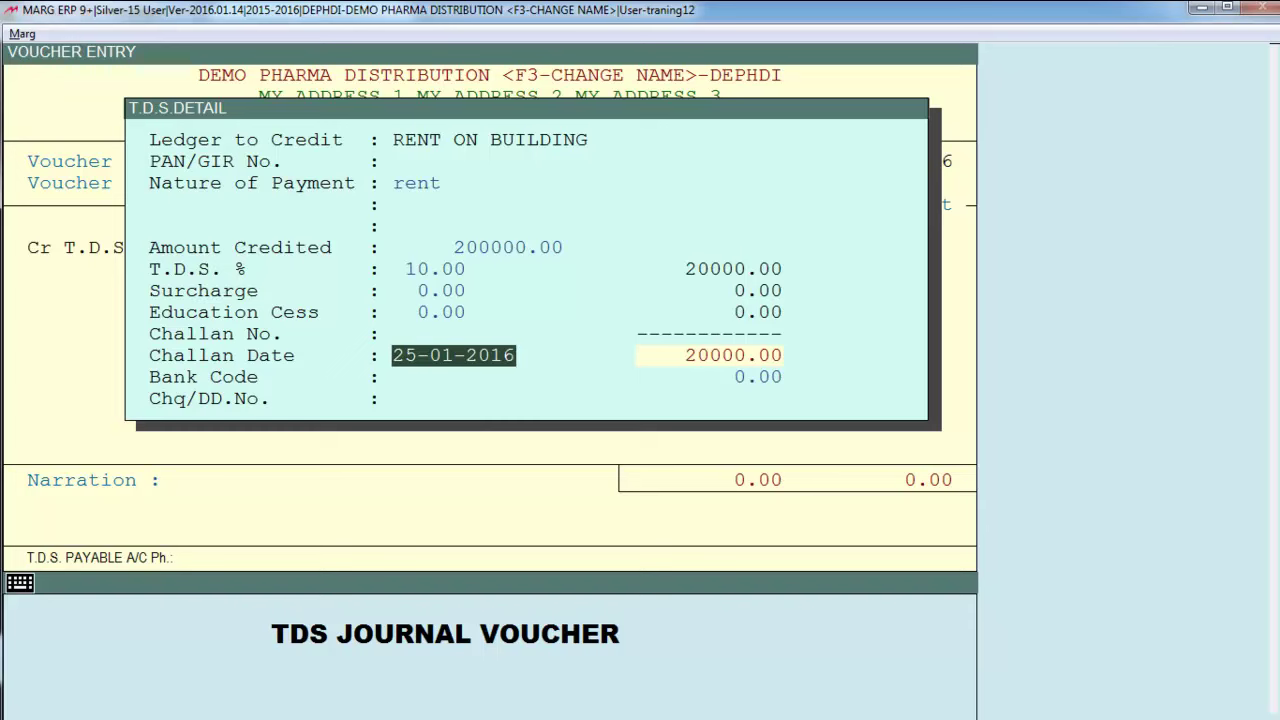
key(Return)
key(Return)
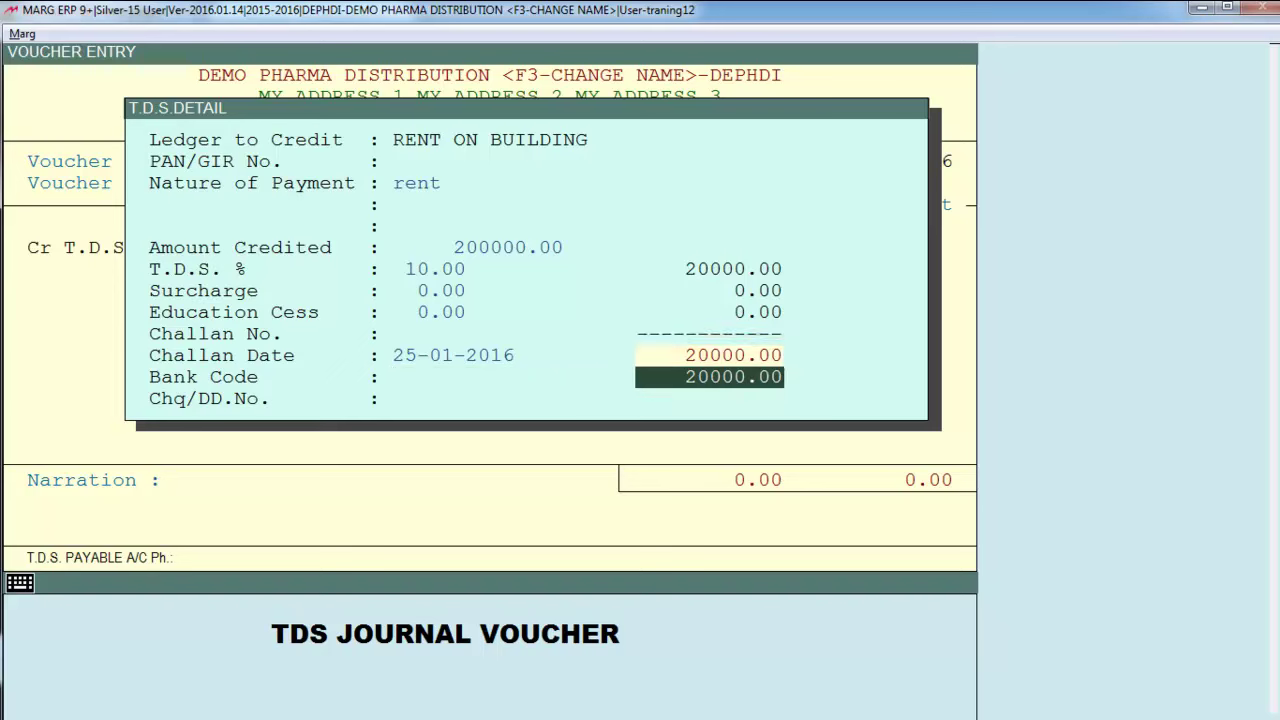
key(Return)
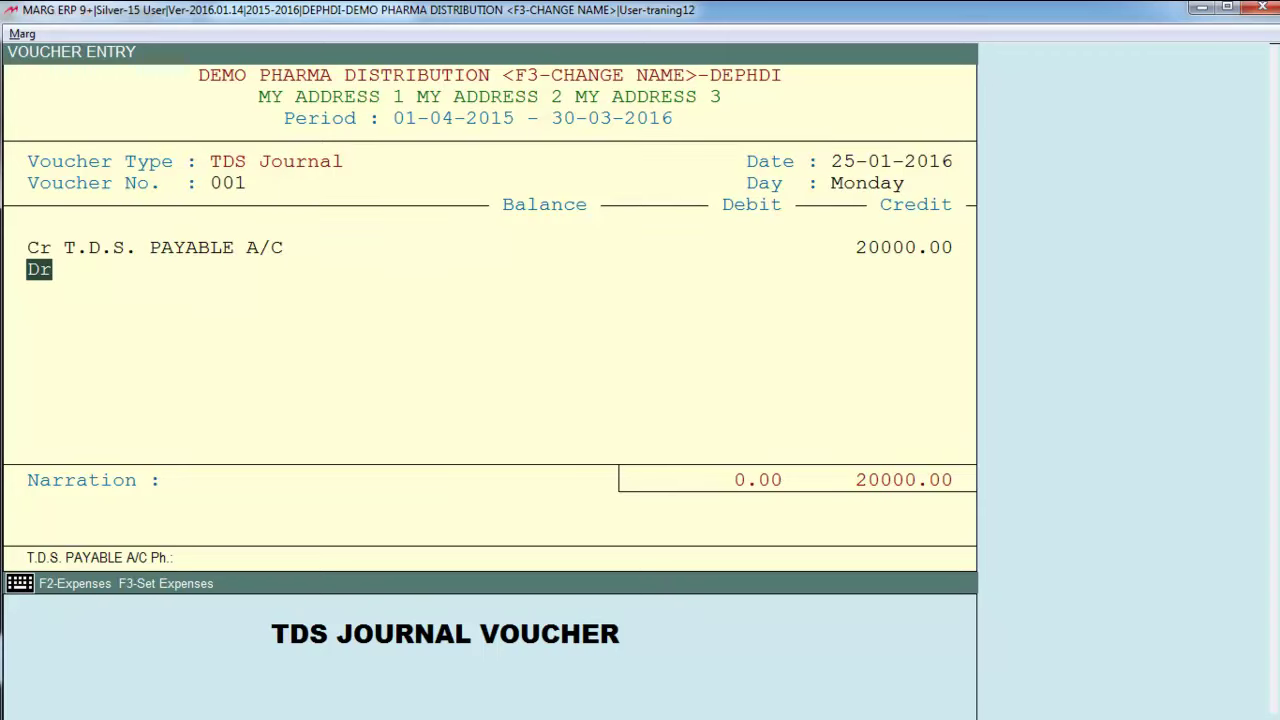
Add a debit line for RENT ON BUILDING with an amount of 200000.
key(Return)
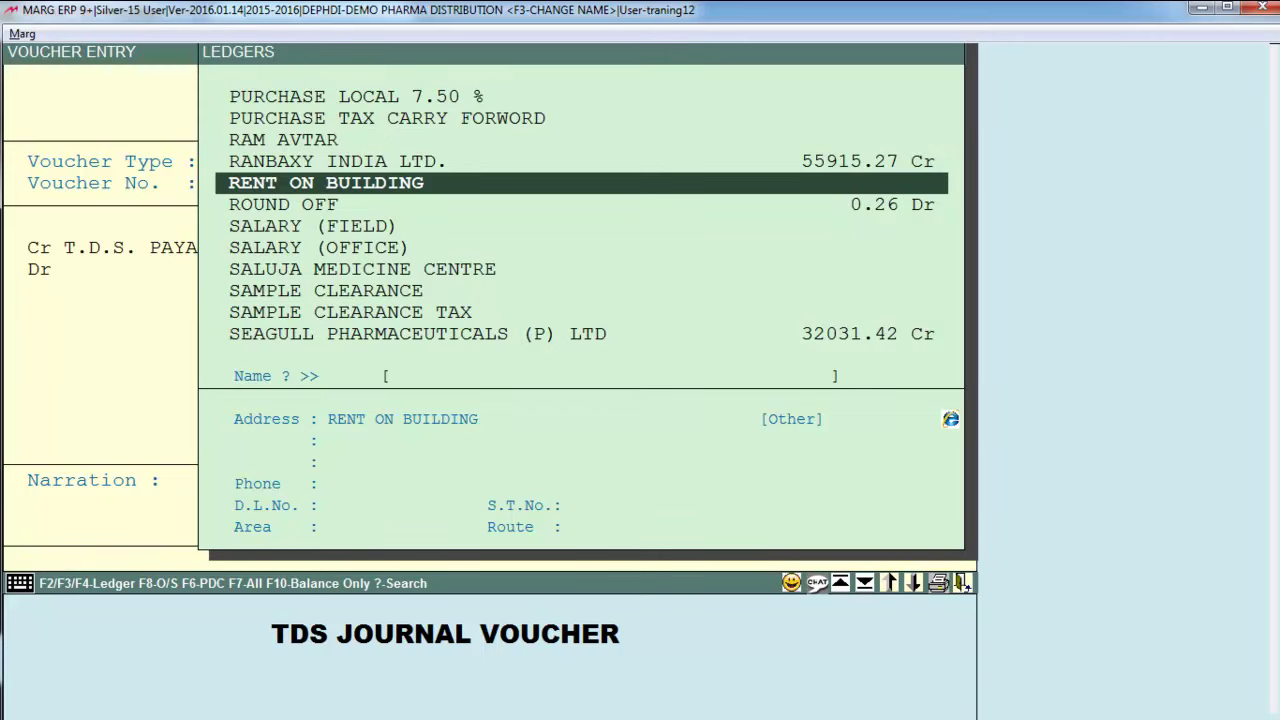
key(Return)
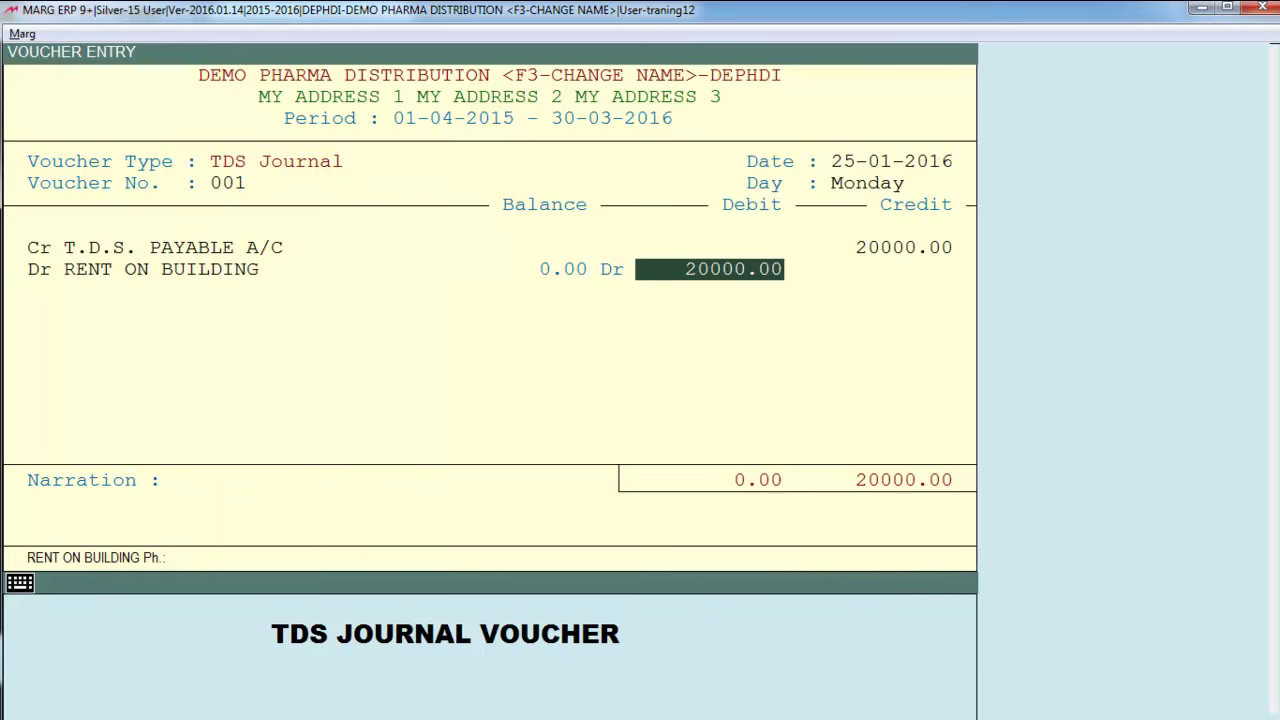
text(200000)
key(Return)
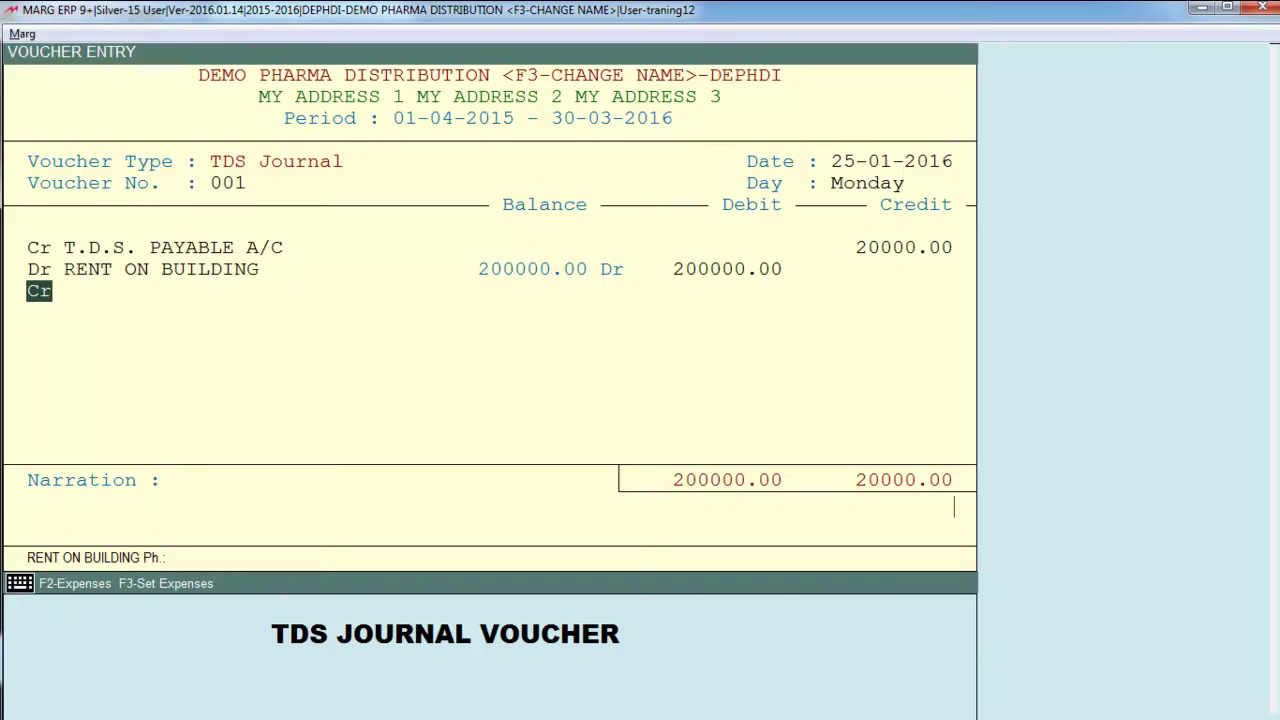
Add a credit line of 180000.00 for the rent payee's personal ledger.
key(Return)
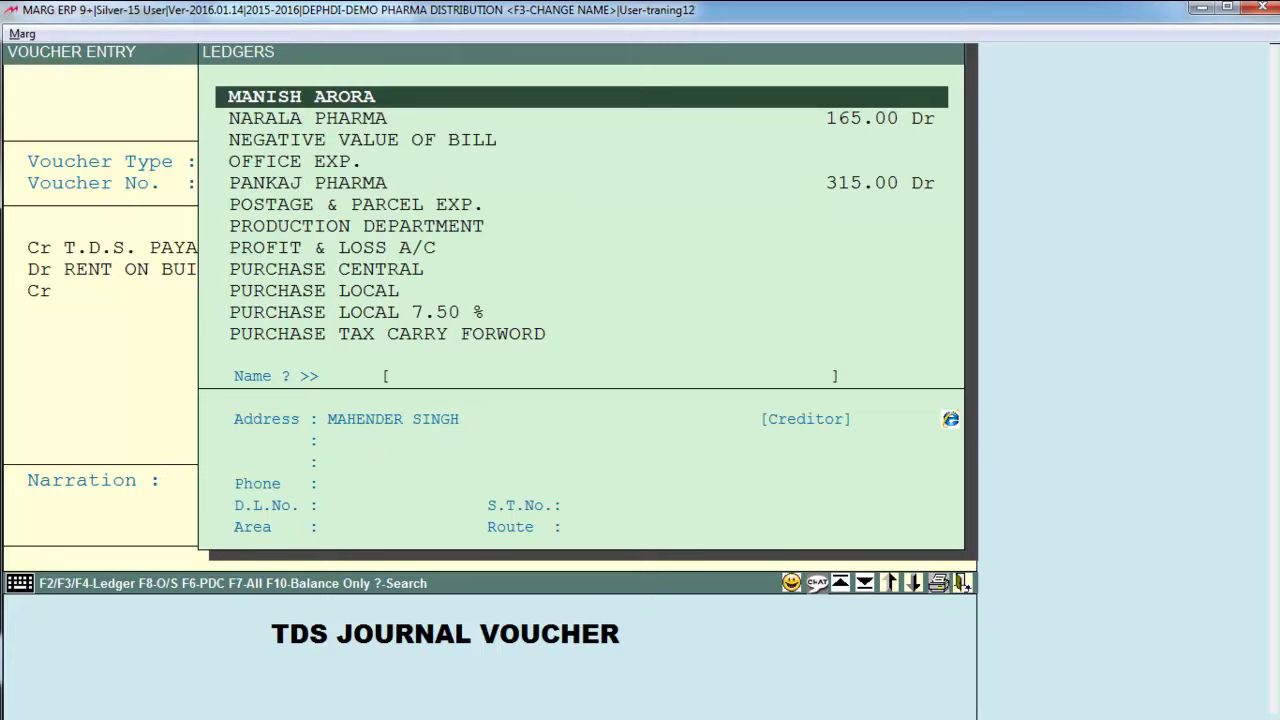
key(Return)
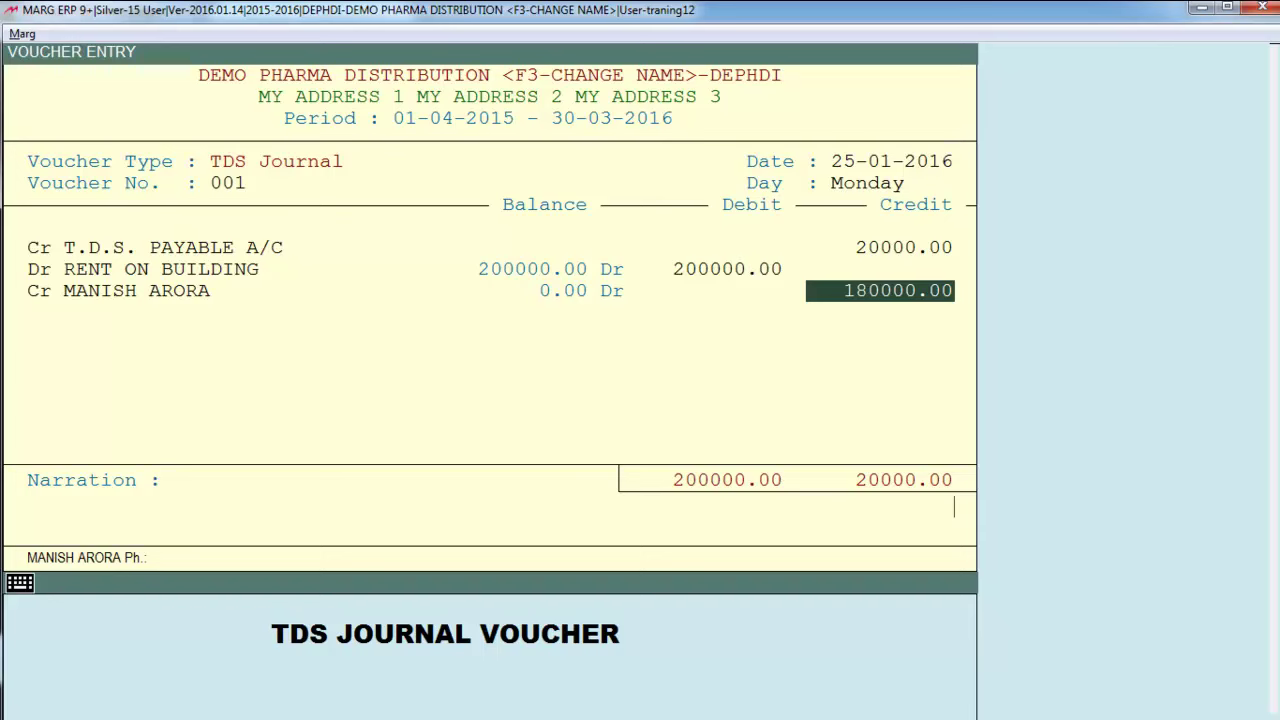
key(Return)
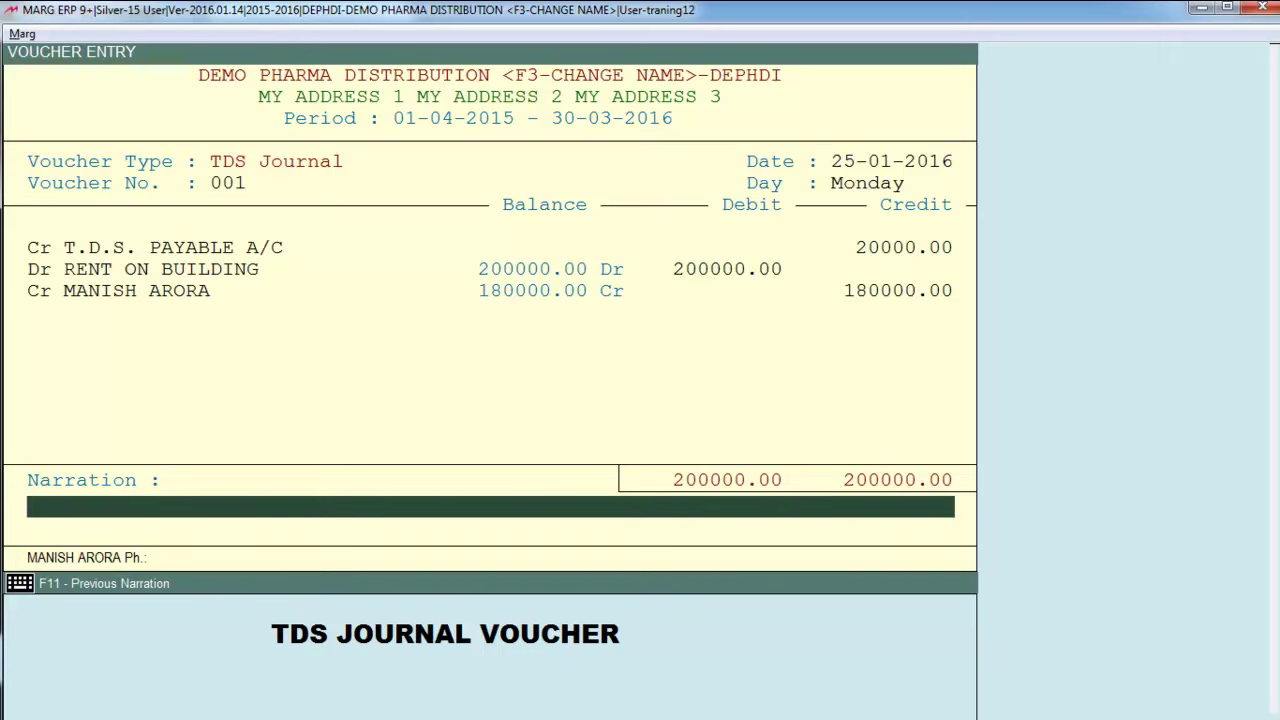
Enter the narration "BRING PAYMENT DUE AGAINST RENT", save the TDS journal voucher and leave voucher entry.
text(BRING PAYMENT DUE AGAINST RENT)
key(Return)
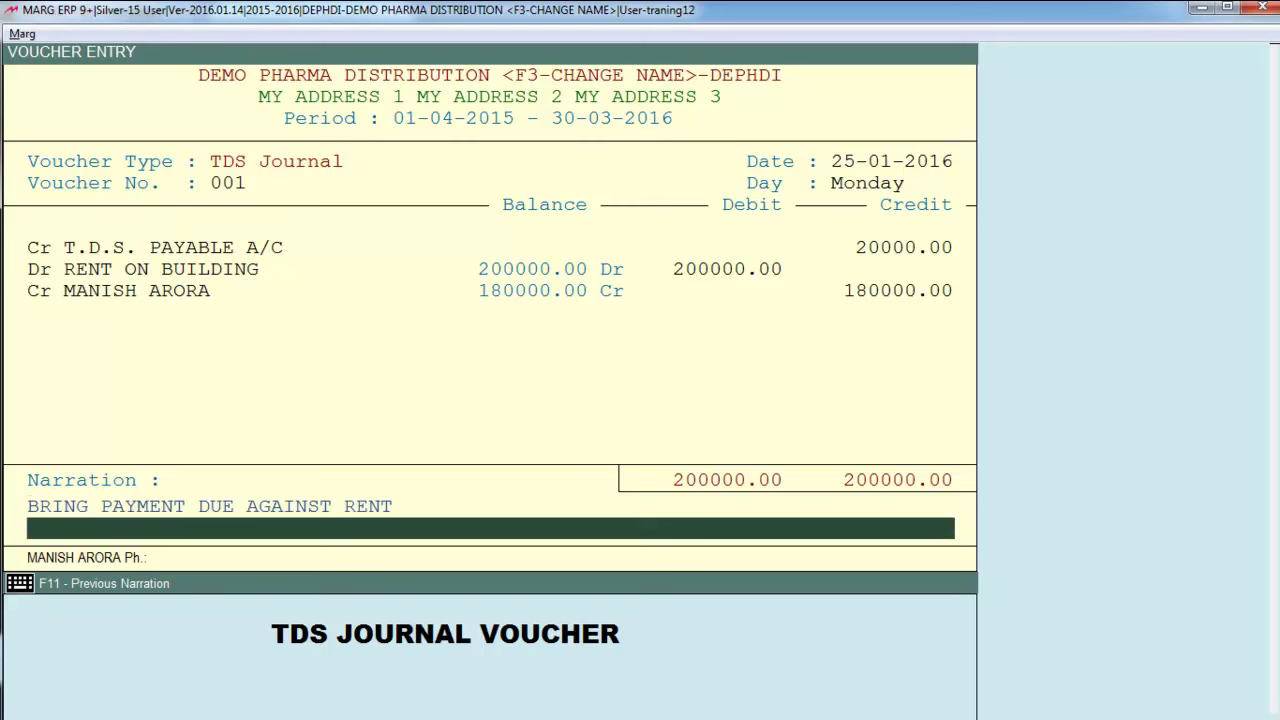
key(Return)
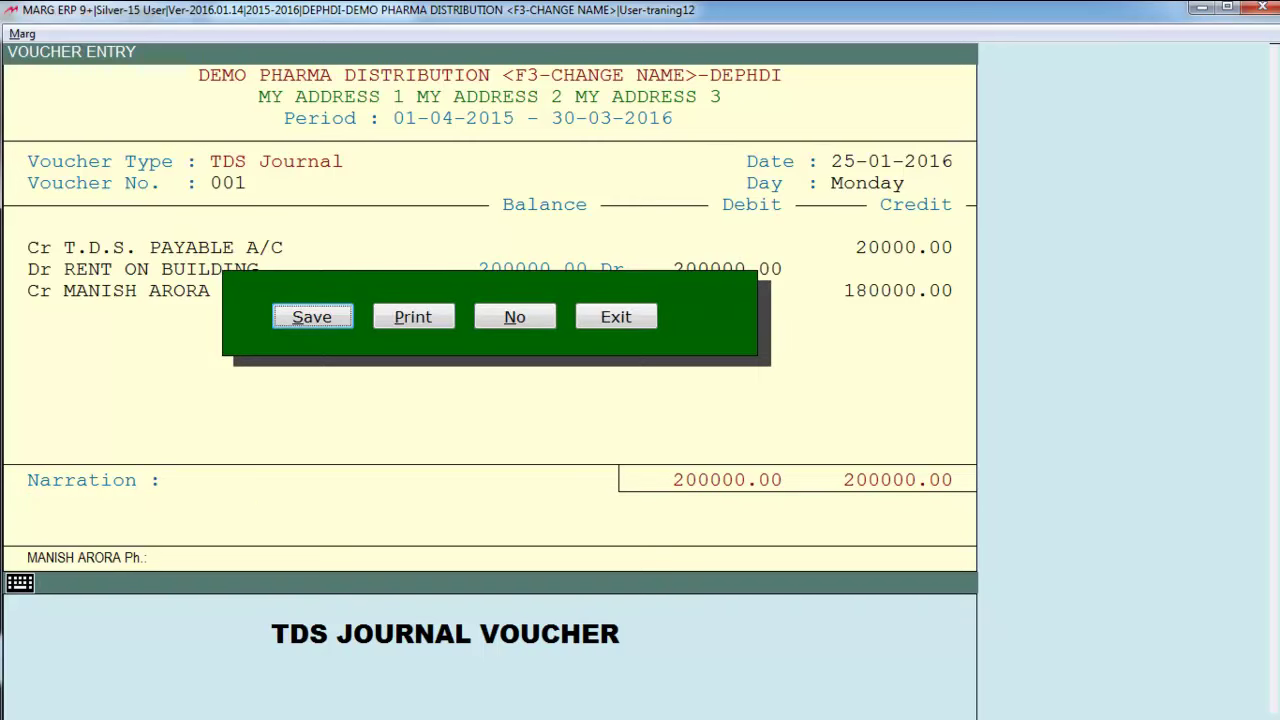
key(Return)
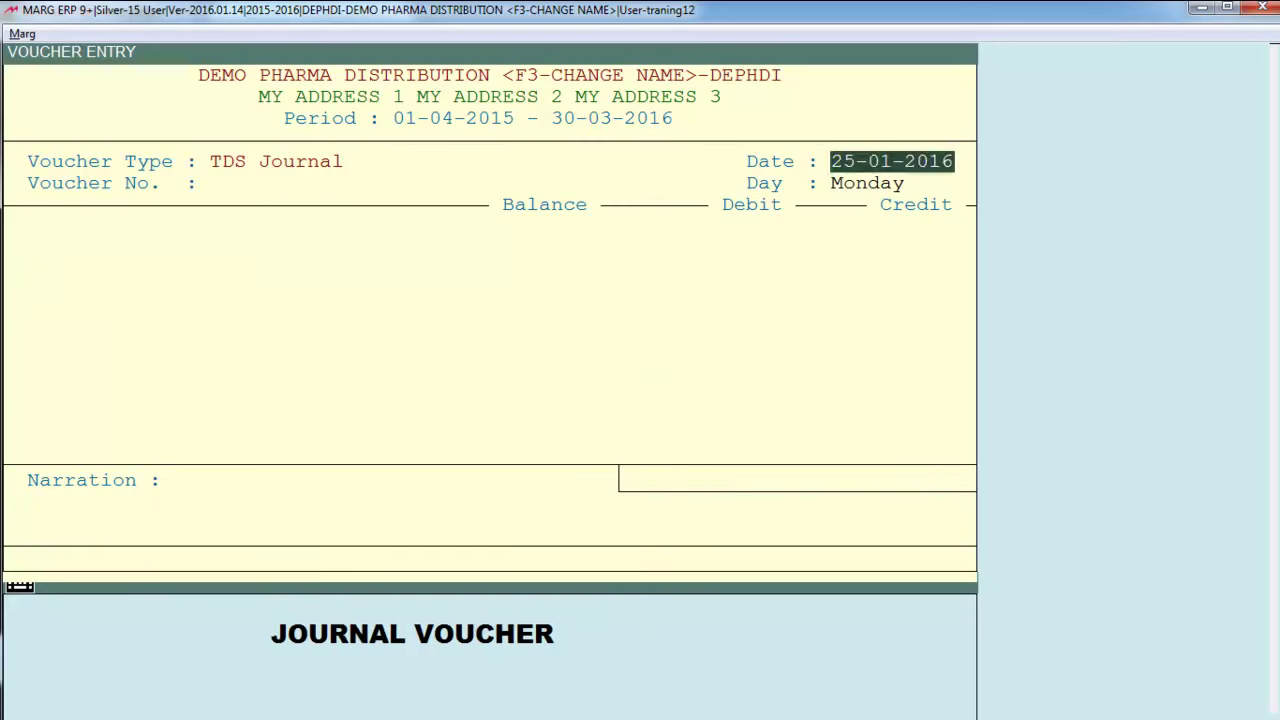
key(Escape)
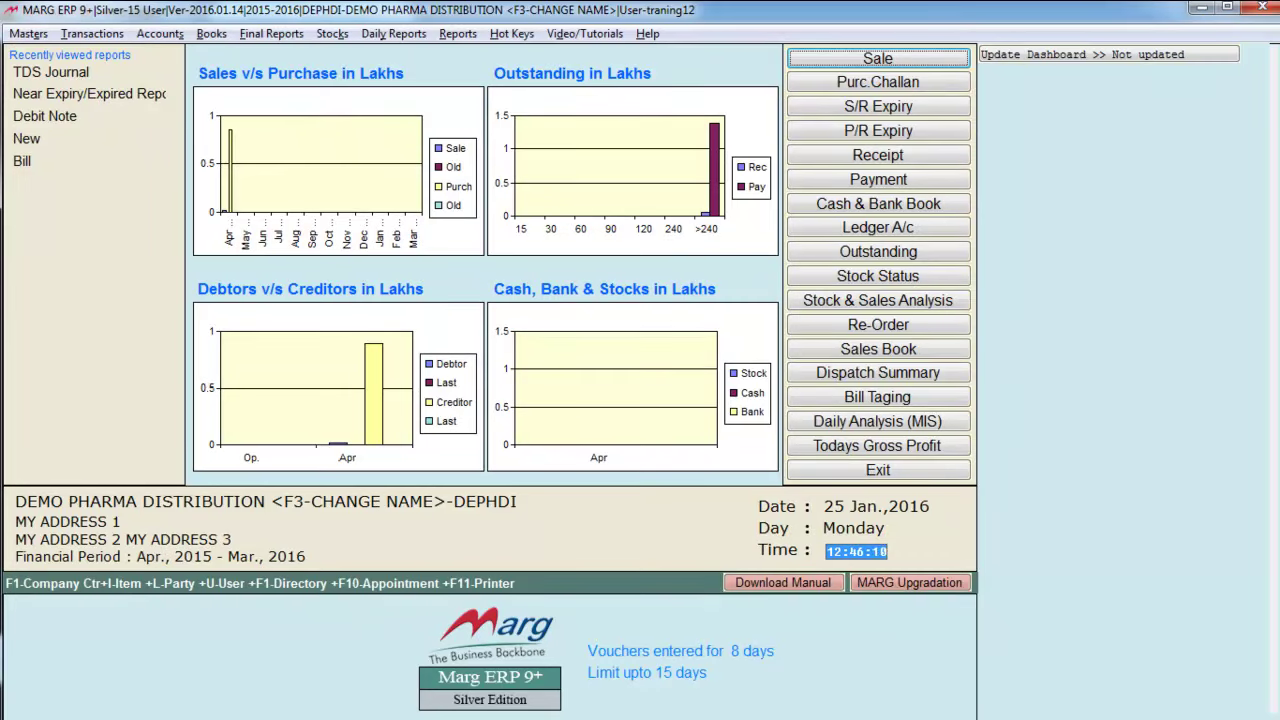
View the blank Payment voucher entry form and close it without entering anything.
key(alt+a)
key(Right)
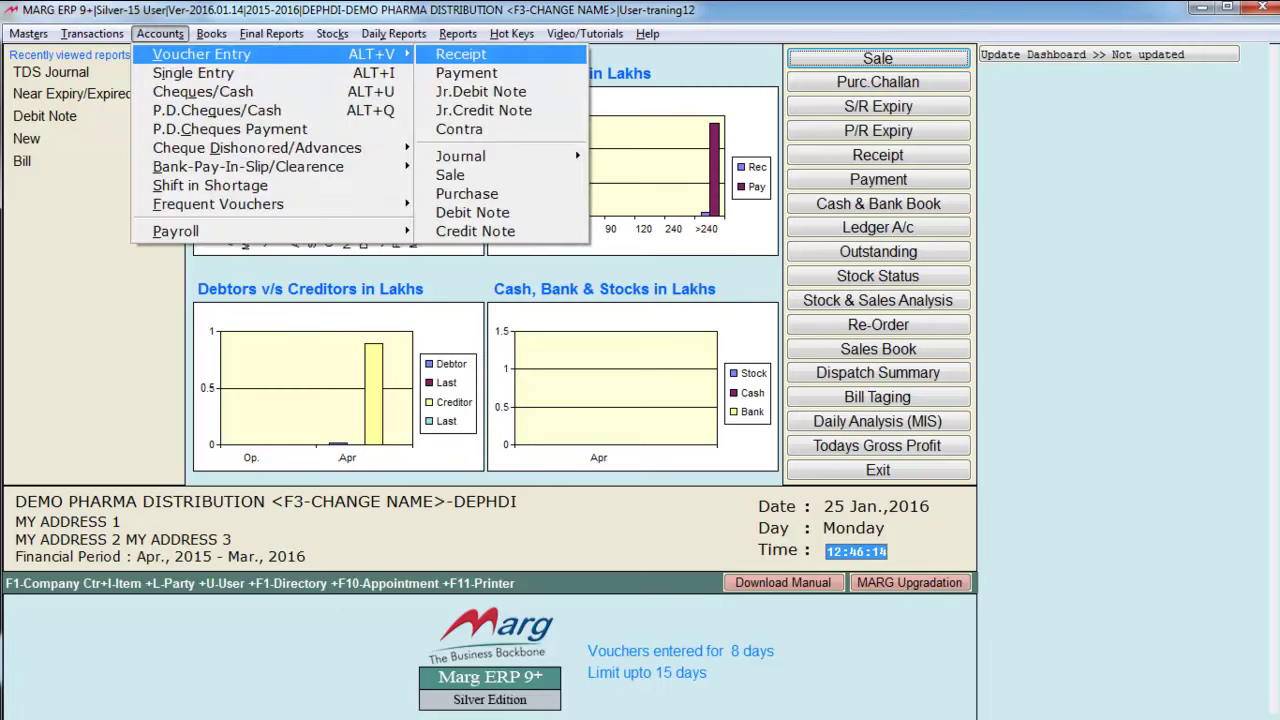
key(Down)
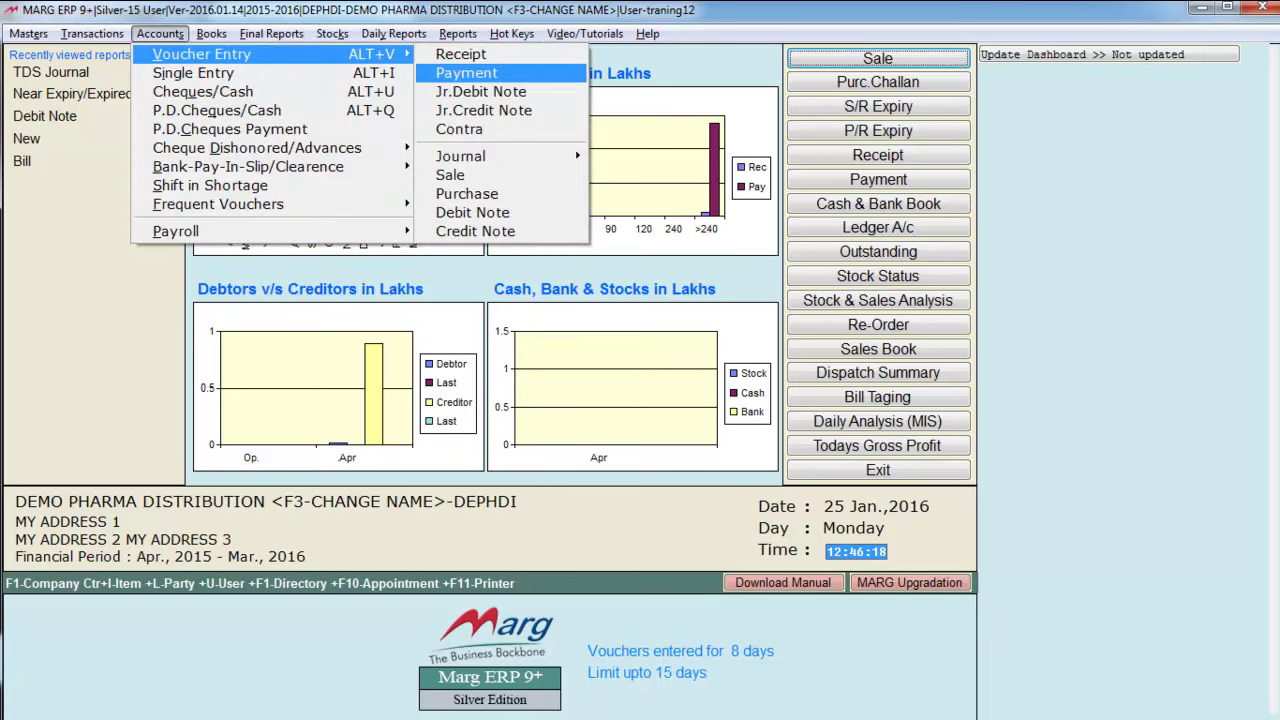
key(Return)
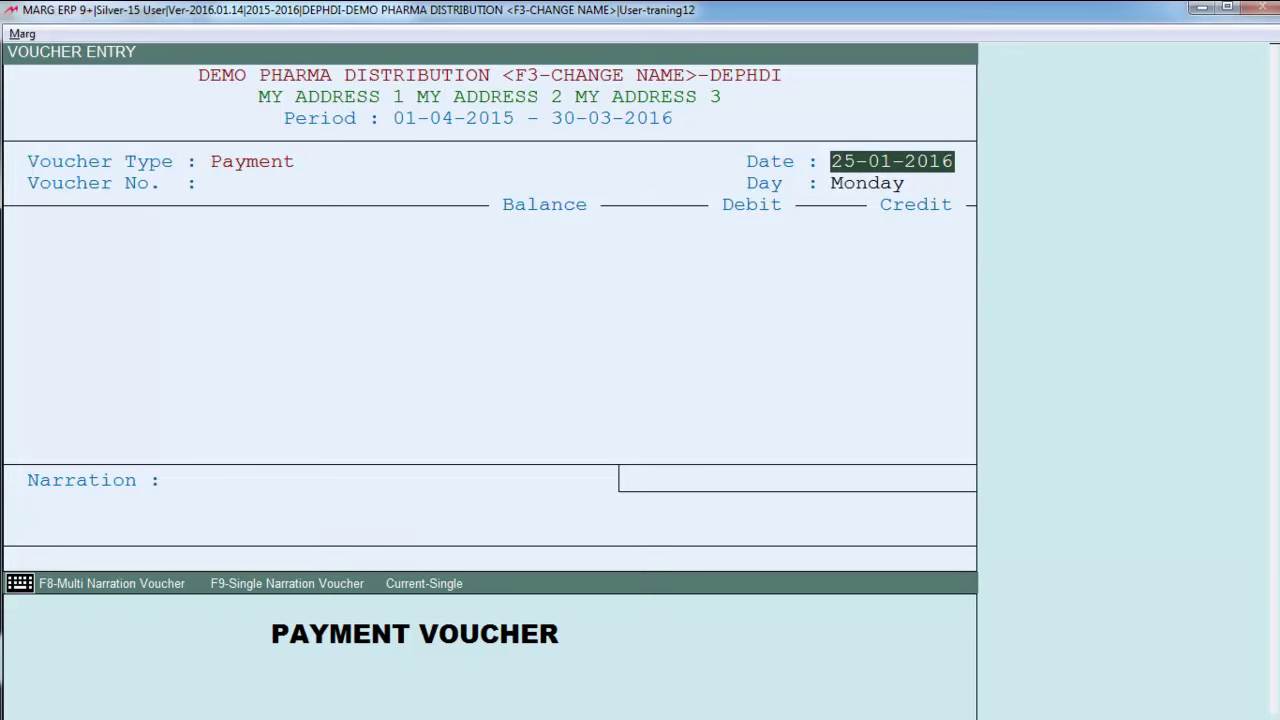
key(Escape)
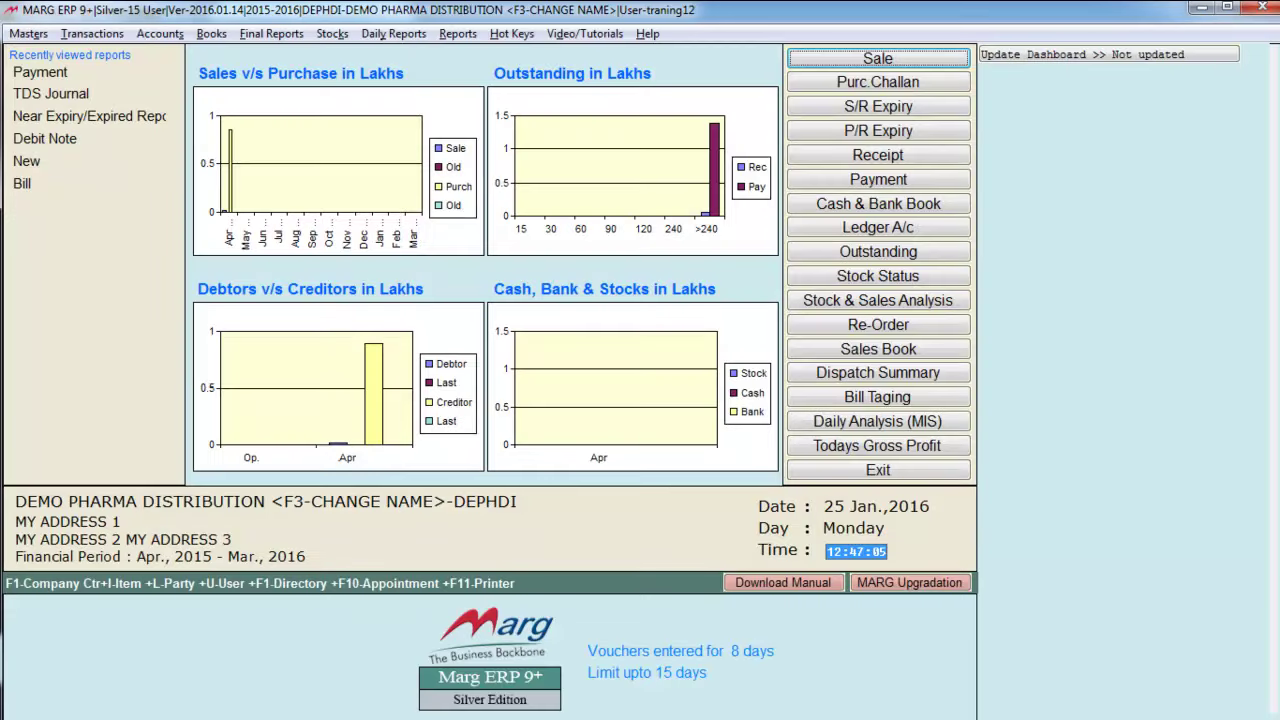